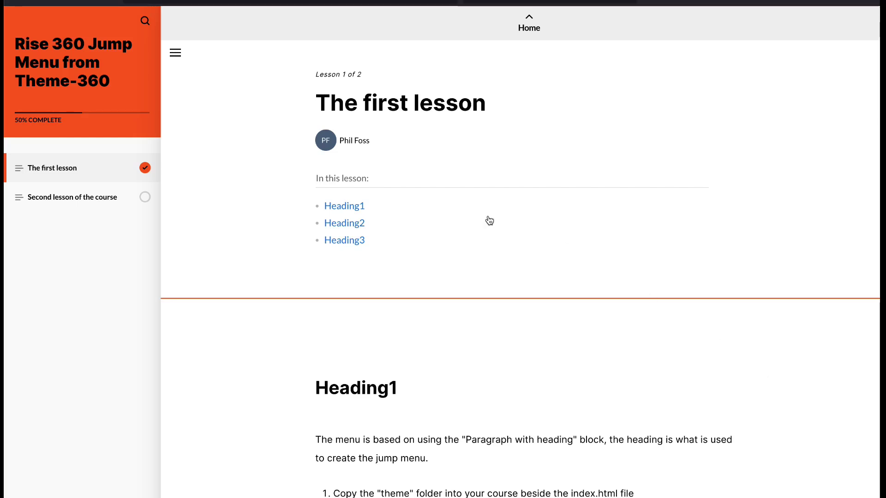
Test the second lesson's Heading 2 jump link, then resume it from the cover page.
scroll(489, 220, down, 1)
scroll(489, 220, up, 1)
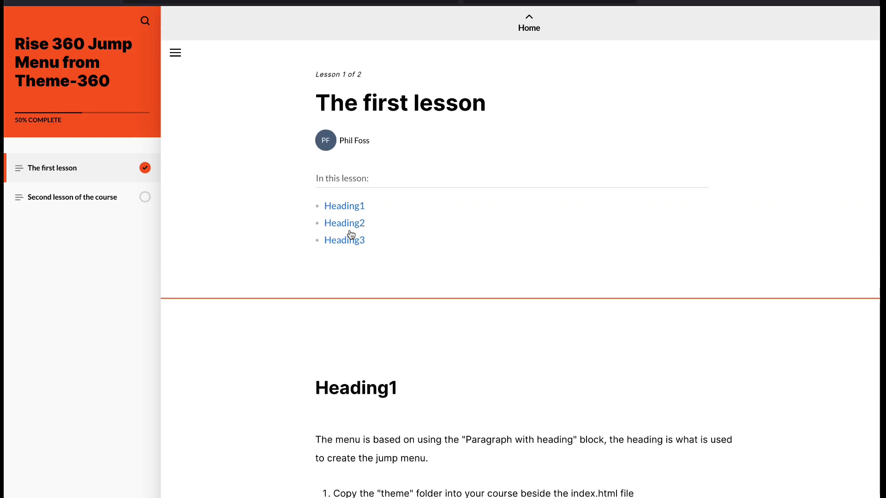
scroll(369, 204, down, 1)
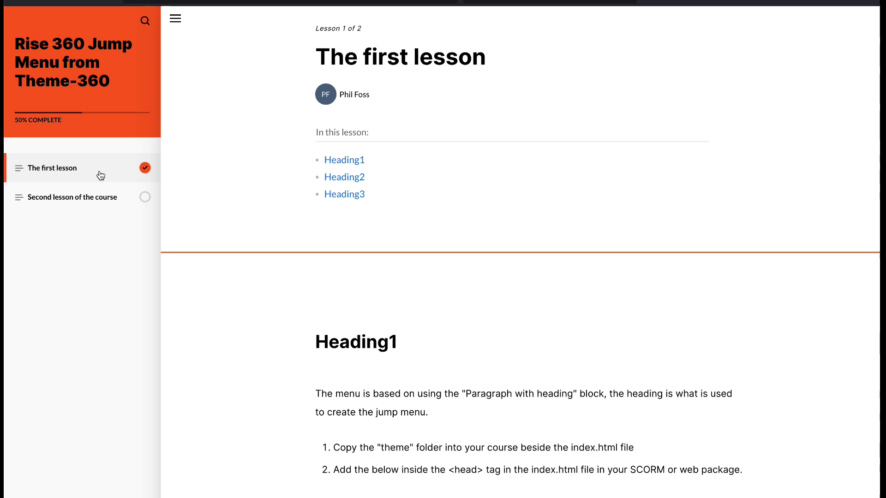
click(21, 205)
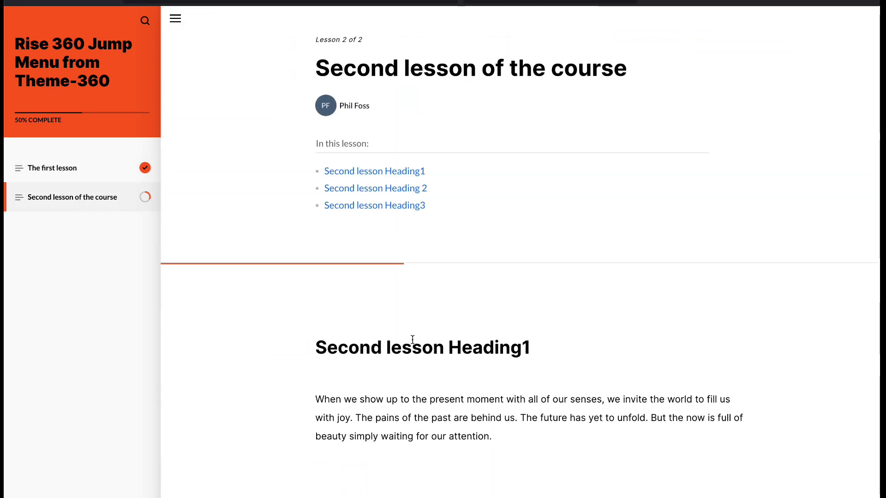
click(395, 187)
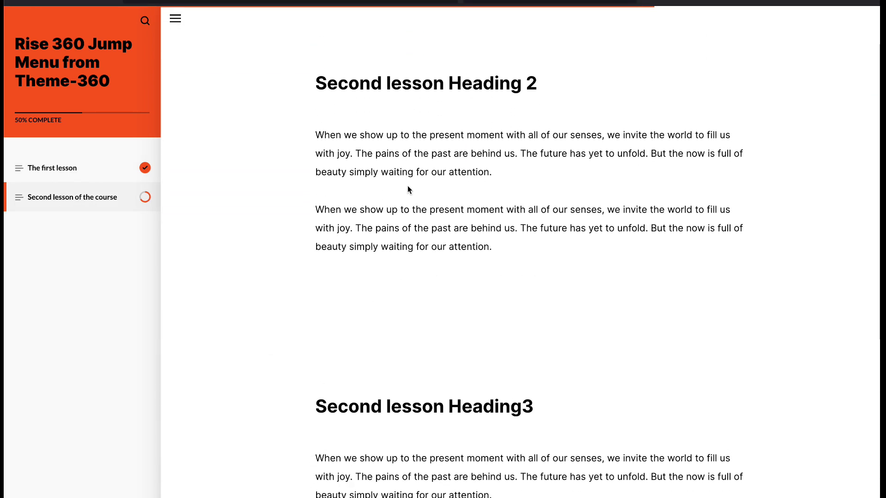
scroll(406, 186, up, 5)
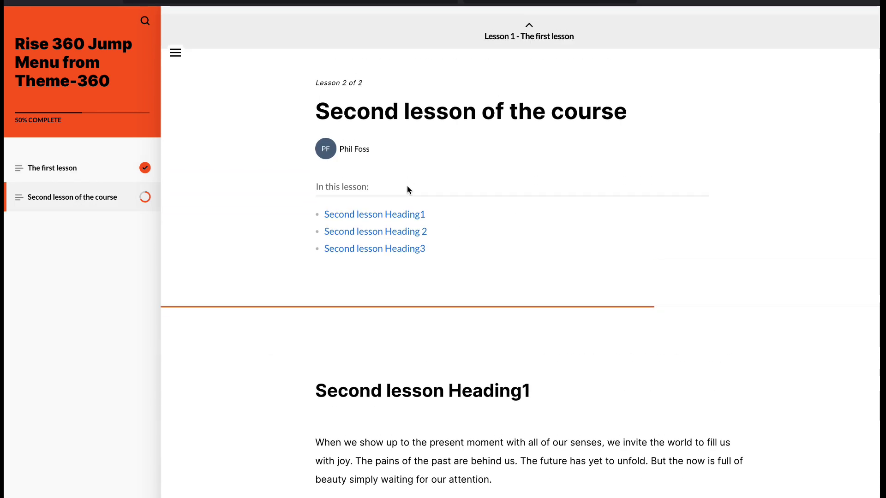
click(83, 72)
click(443, 285)
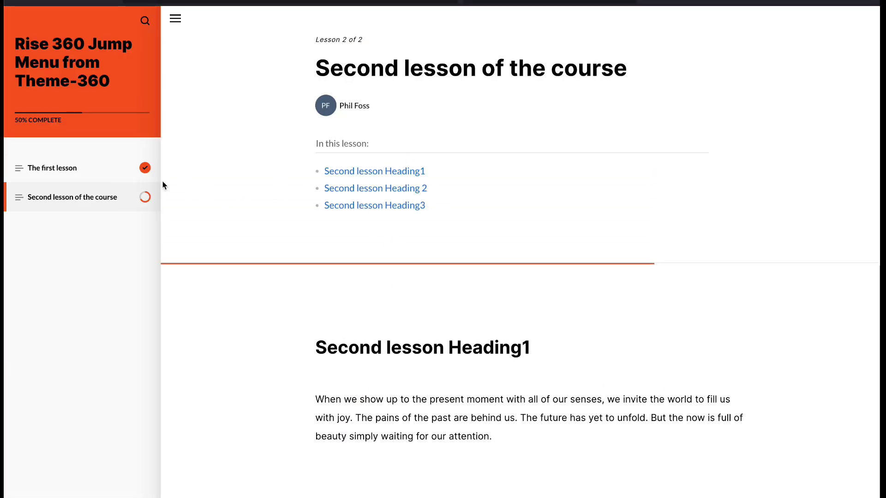
Open the first lesson and test its Heading2 jump link.
click(120, 171)
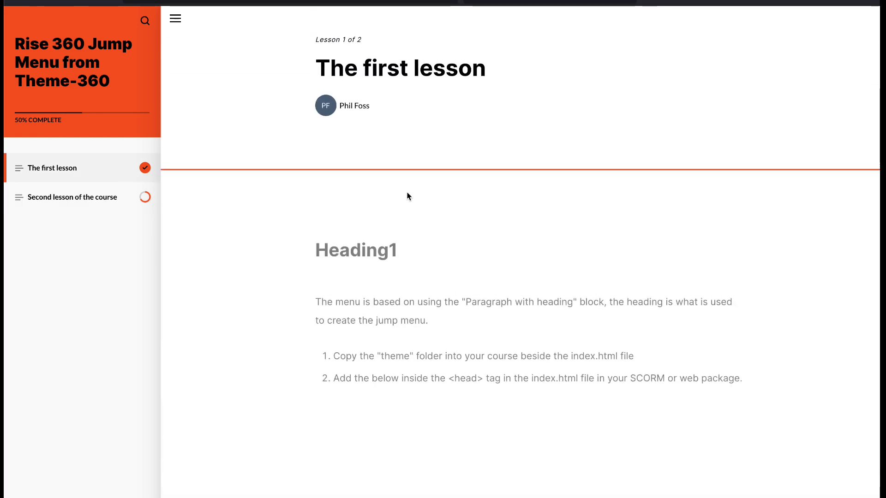
click(351, 189)
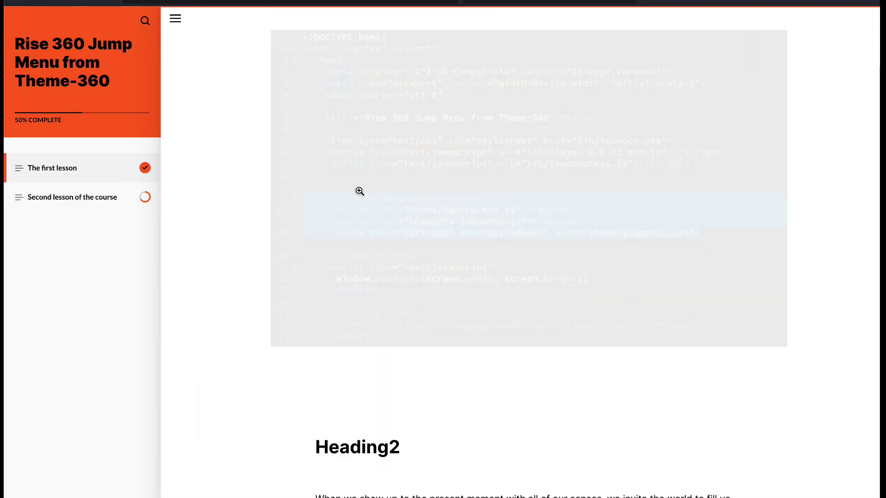
scroll(380, 189, up, 15)
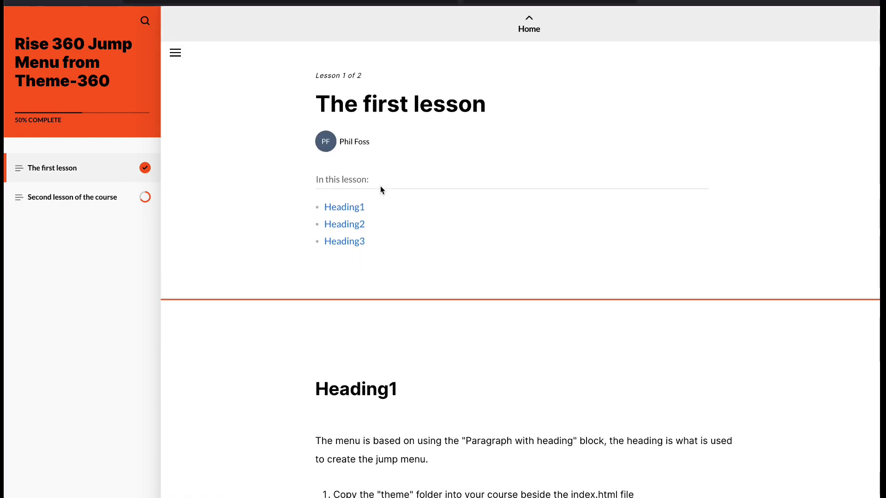
scroll(381, 190, up, 1)
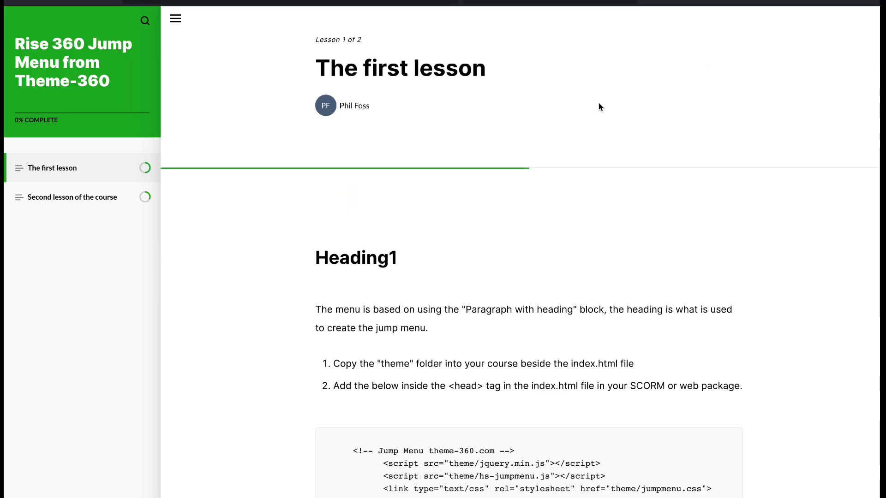
scroll(598, 104, up, 1)
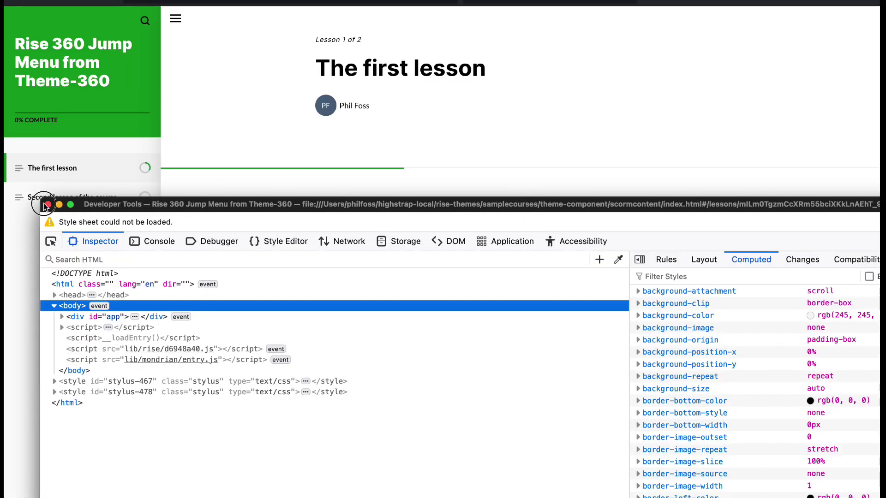
click(47, 204)
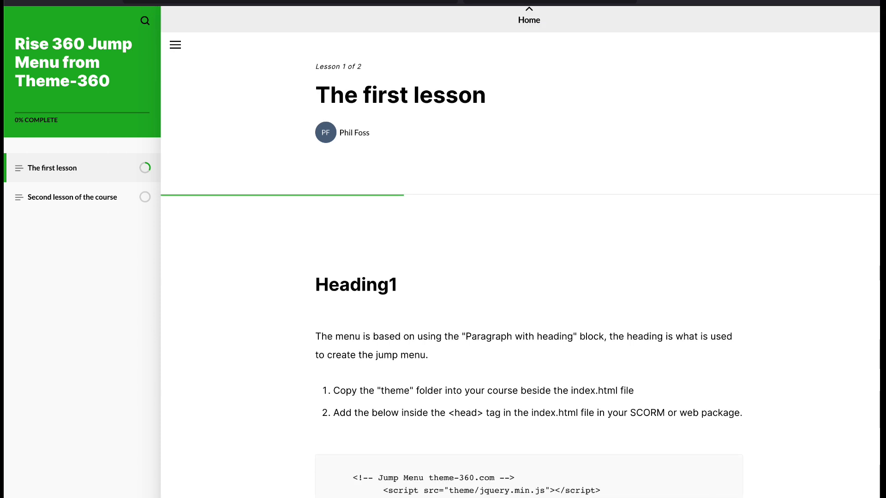
Copy the theme folder from the left scormcontent folder into the course copy's scormcontent folder.
key(super+Tab)
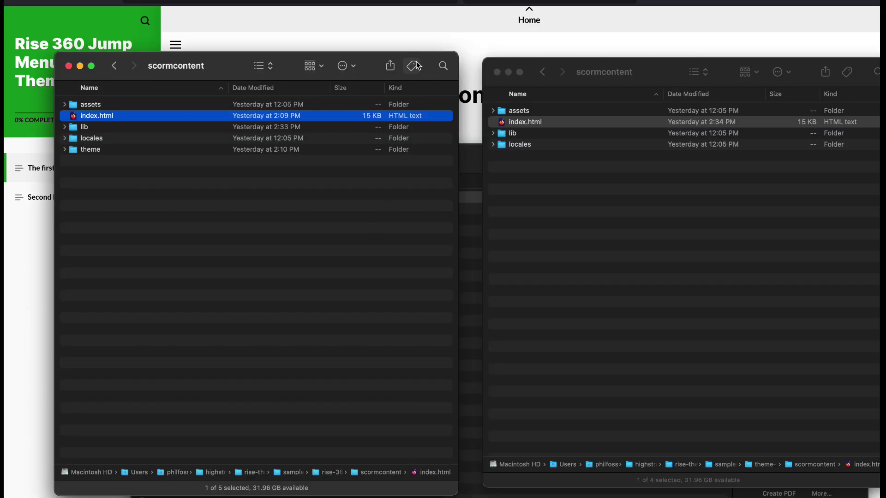
drag(231, 62, 254, 67)
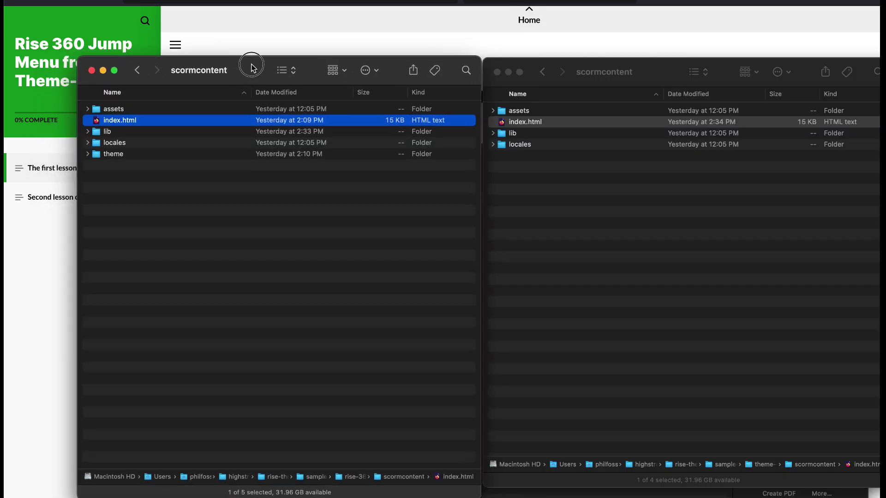
click(103, 155)
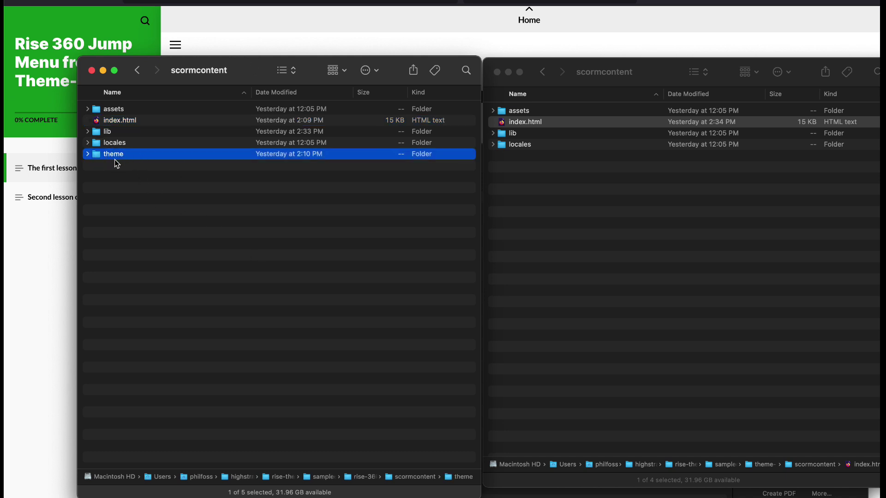
click(555, 203)
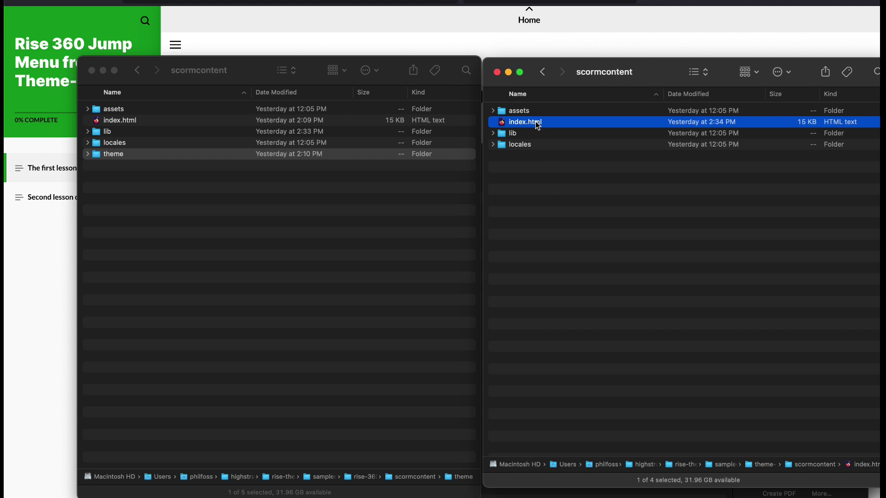
key(super+v)
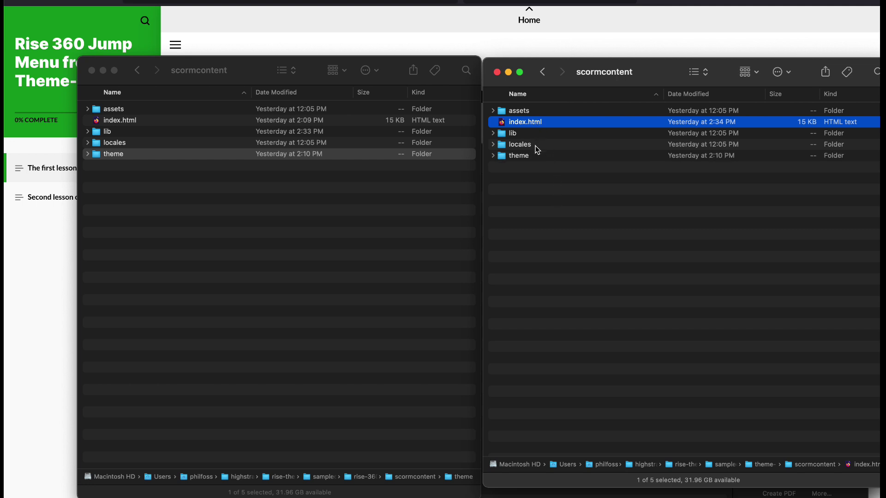
click(525, 157)
Highlight the four-line jump menu code snippet in the course's setup instructions.
click(520, 36)
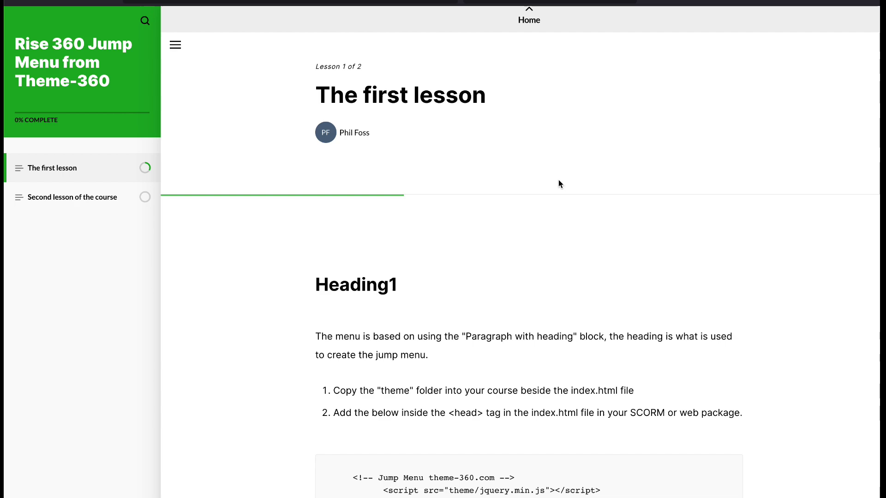
scroll(558, 183, down, 3)
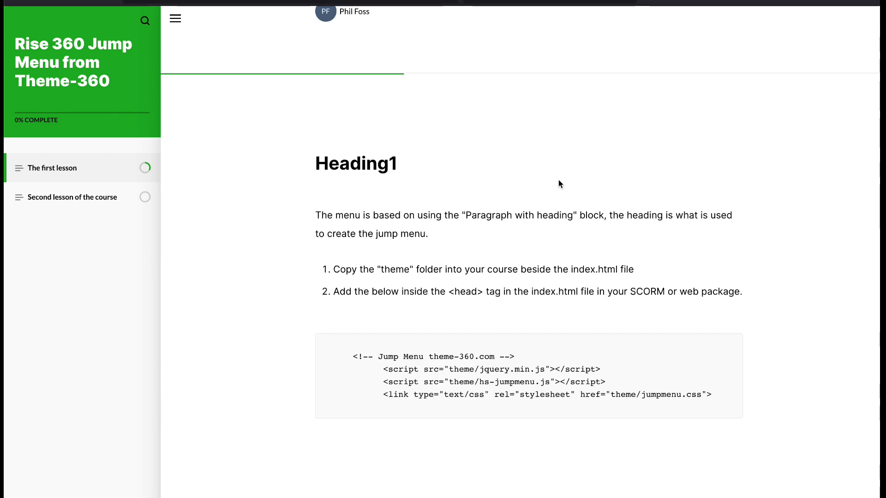
triple_click(346, 270)
click(345, 269)
scroll(392, 285, down, 3)
drag(353, 259, 723, 299)
key(ctrl+c)
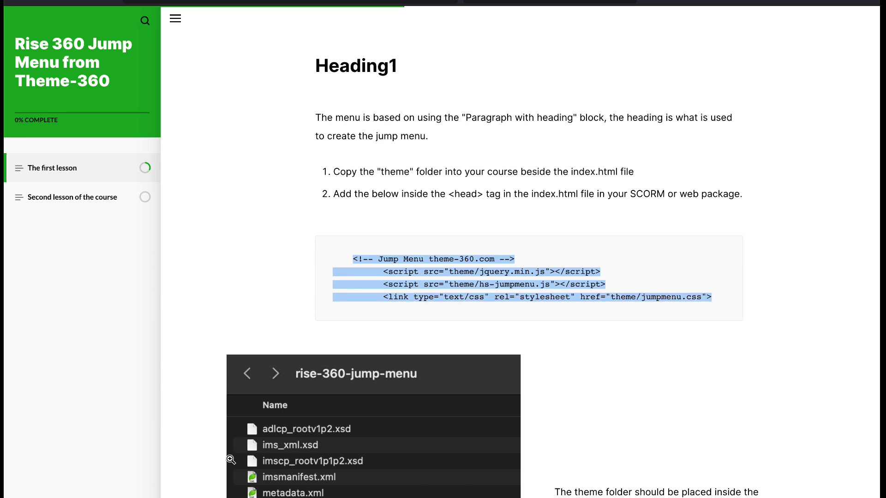
Open index.html from the scormcontent folder with Adobe Dreamweaver.
key(super+Tab)
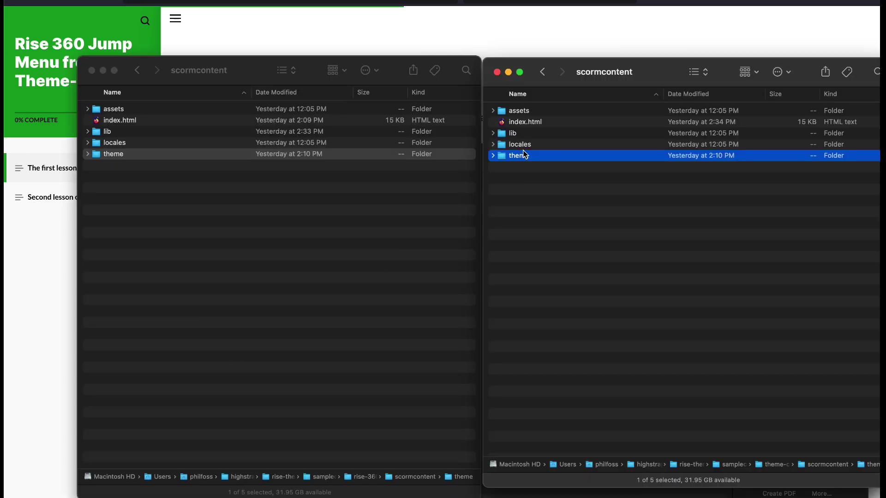
click(522, 122)
right_click(524, 122)
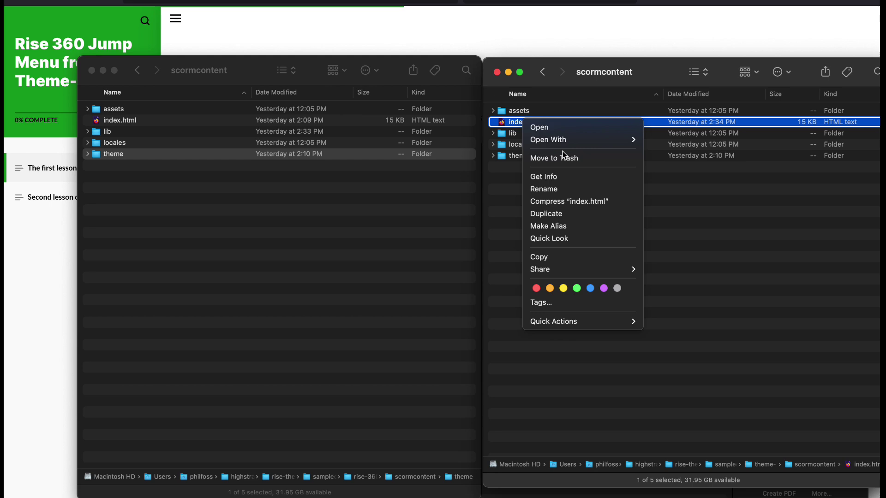
mouse_move(577, 139)
click(713, 159)
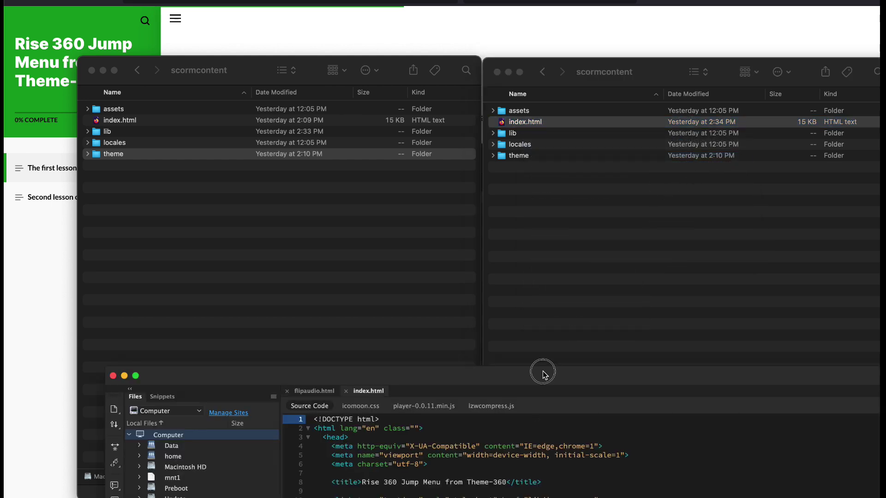
Paste the jump-menu script block after the lzwcompress script in index.html's head and save.
double_click(543, 373)
click(458, 155)
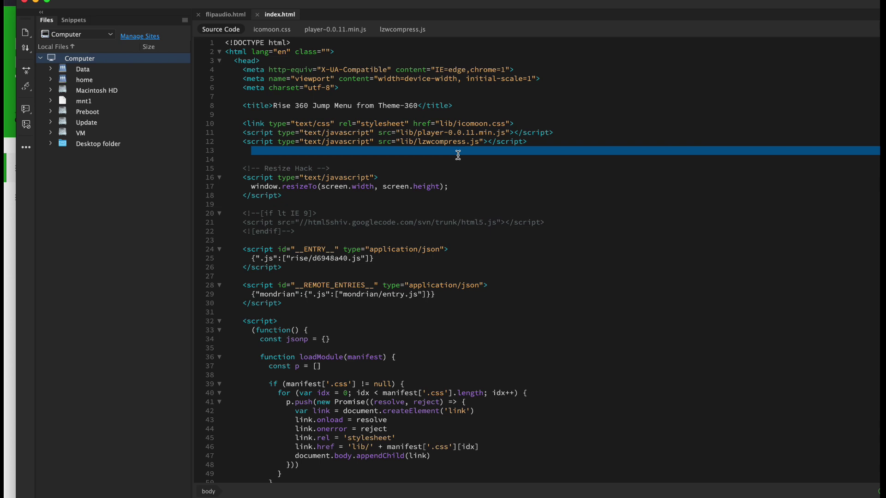
click(249, 160)
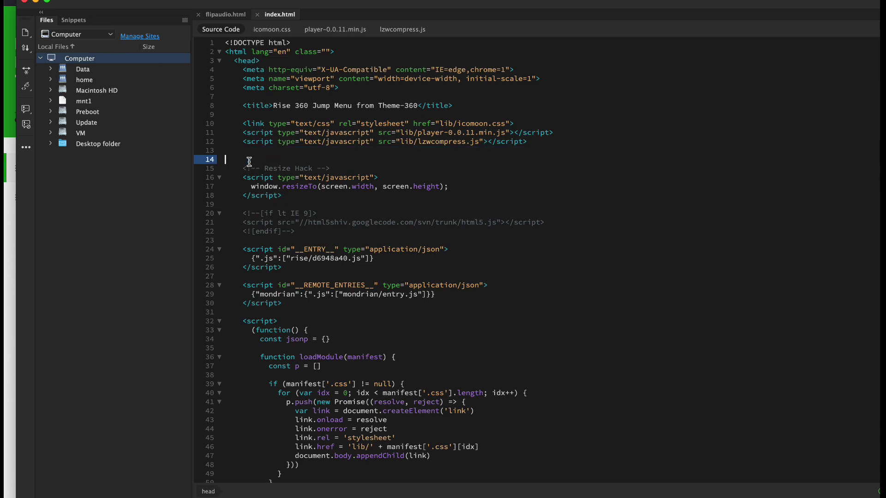
click(542, 143)
key(Return)
key(Return)
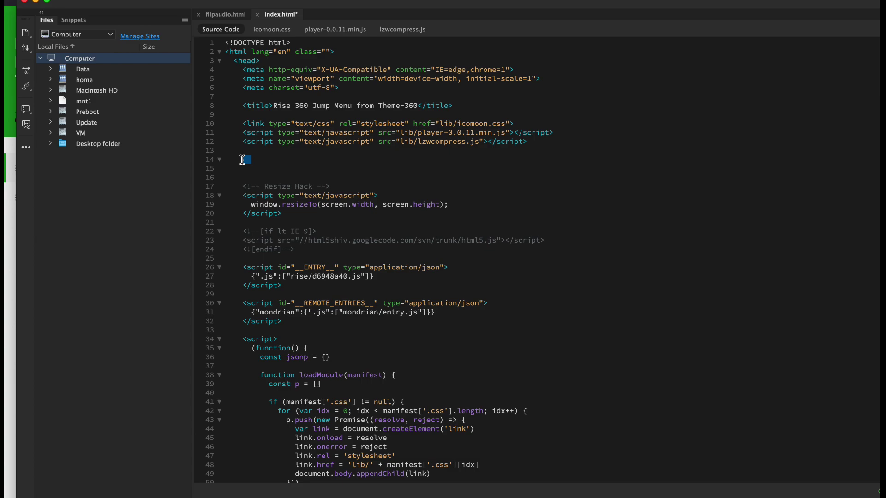
key(ctrl+v)
key(ctrl+s)
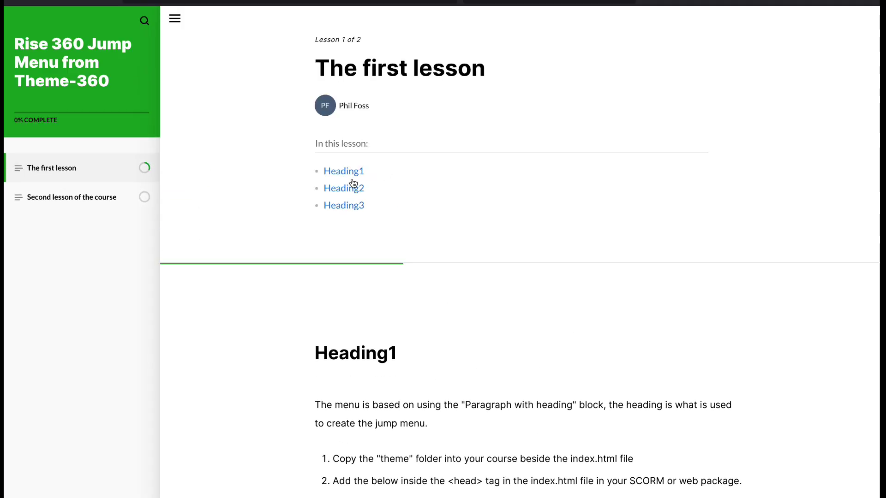
Test lesson 1's Heading2 and lesson 2's Heading3 jump links, then resume at lesson 1.
click(354, 184)
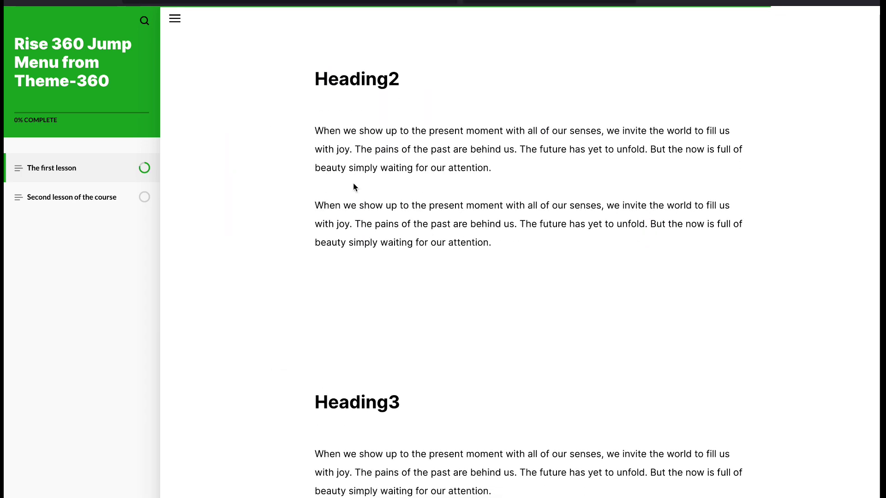
click(99, 199)
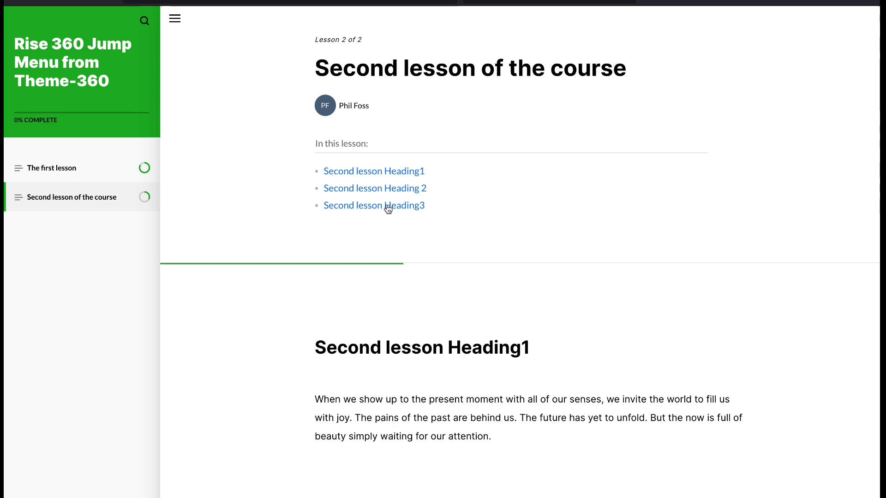
click(387, 209)
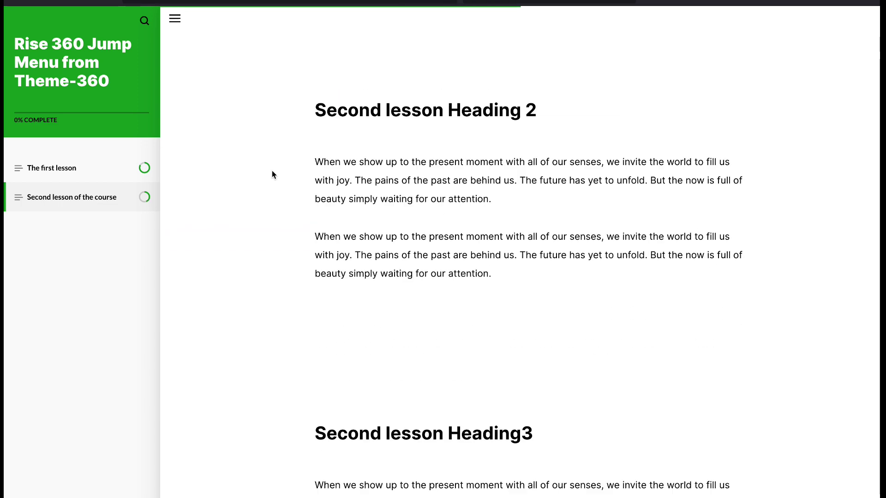
click(73, 73)
click(470, 288)
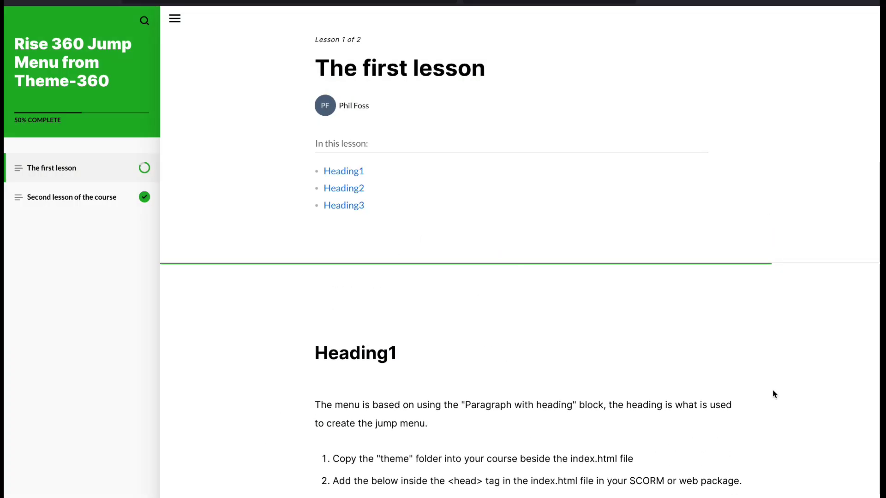
Narrow the browser window, test the Heading2 jump link, then widen the window again.
drag(880, 332, 393, 359)
scroll(134, 201, down, 5)
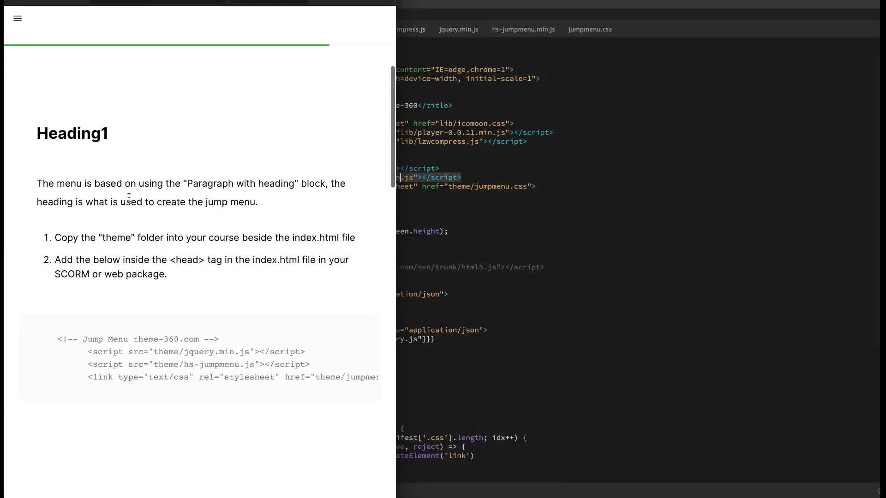
scroll(122, 196, up, 5)
click(63, 224)
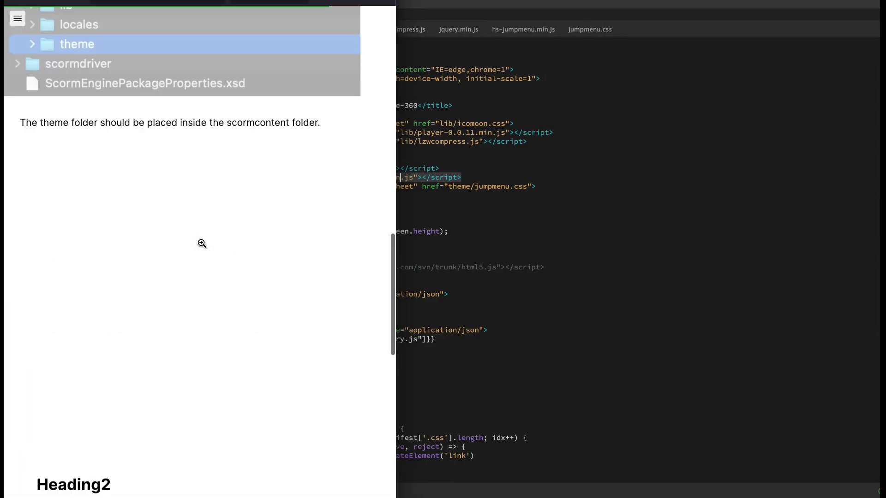
scroll(201, 242, up, 10)
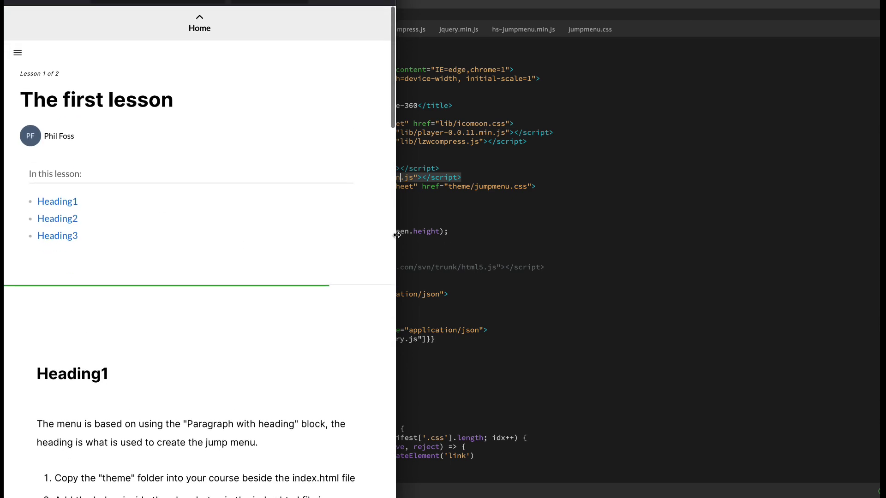
drag(395, 235, 871, 326)
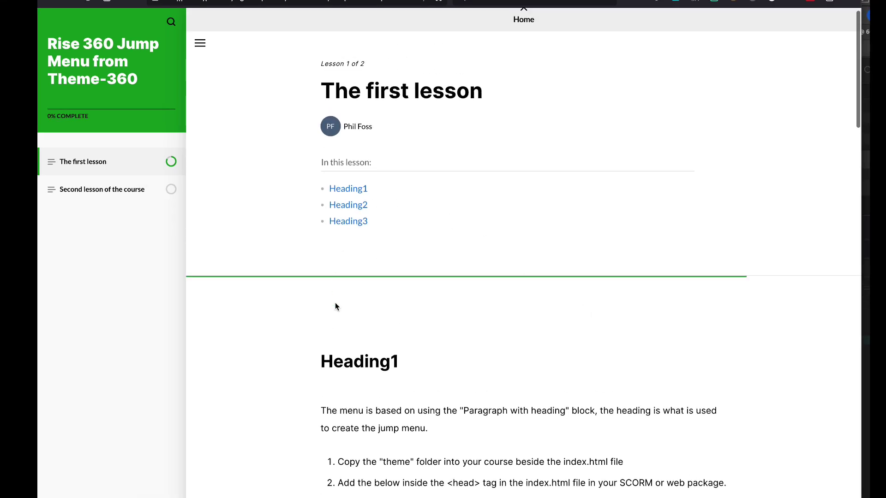
Inspect the Heading1 title's markup down to its strong element in Developer Tools.
right_click(355, 355)
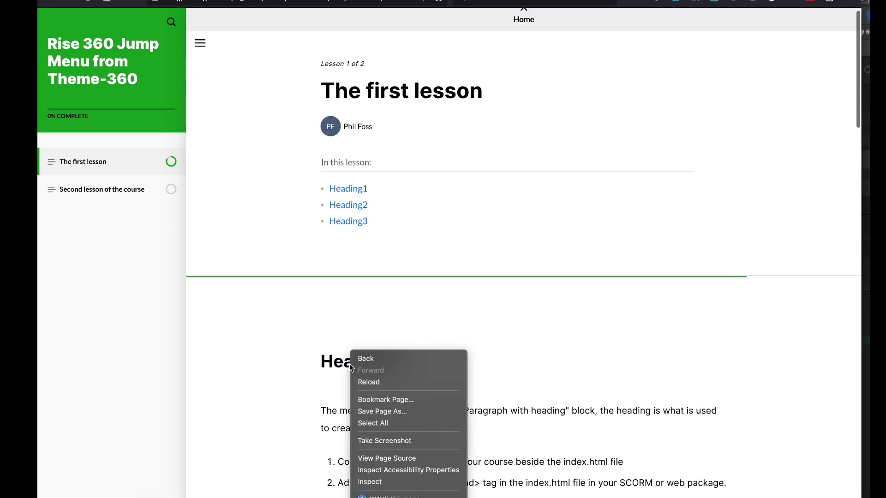
click(387, 480)
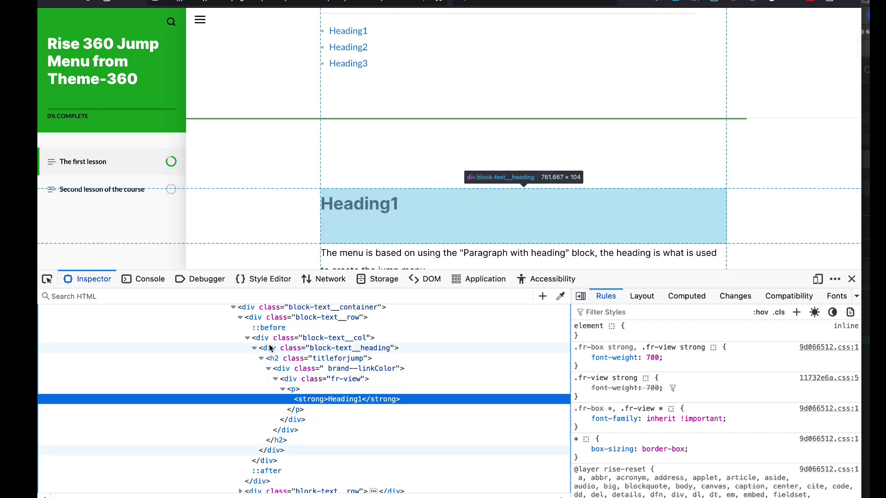
scroll(287, 397, up, 2)
click(286, 409)
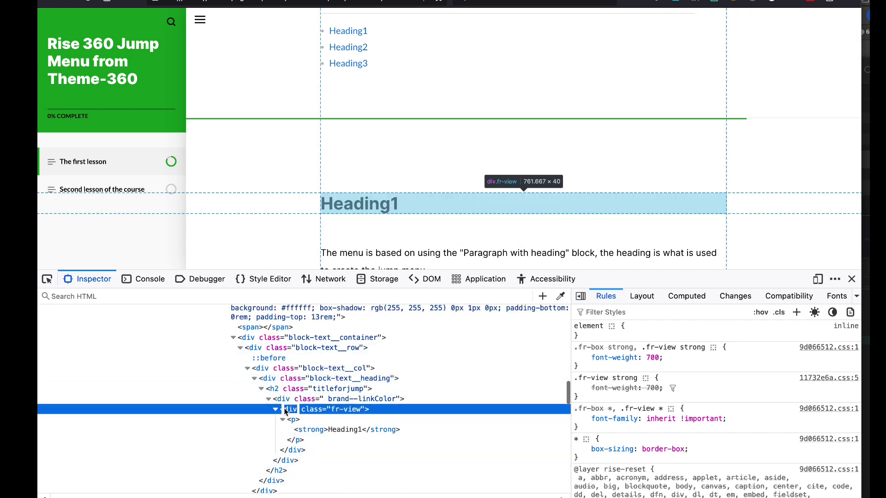
click(274, 388)
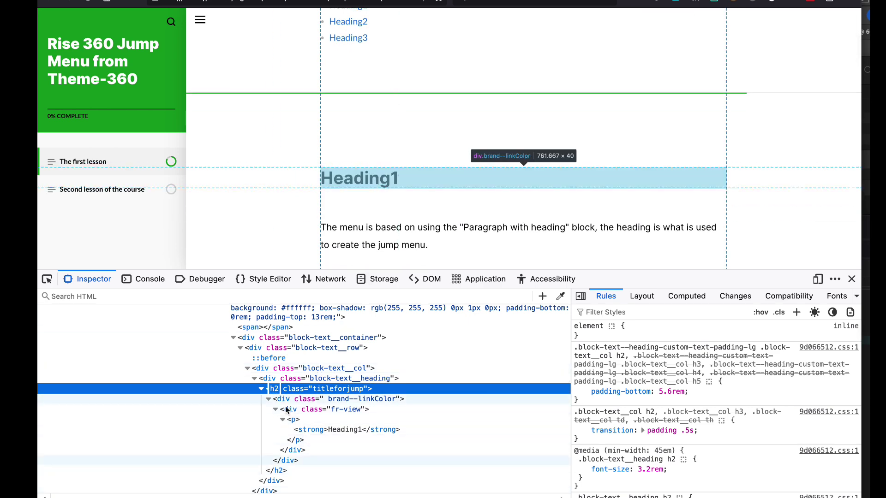
click(292, 419)
click(300, 430)
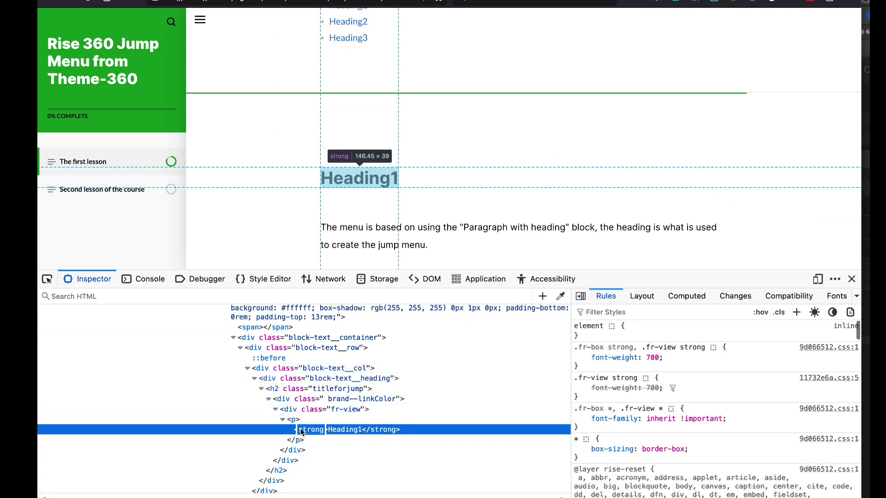
click(292, 420)
click(303, 430)
Delete the strong Heading1 node from its paragraph.
right_click(304, 432)
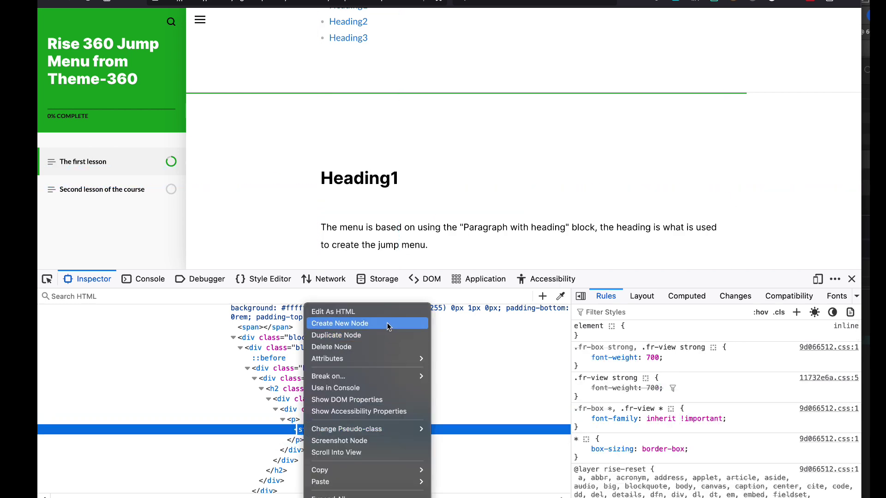
click(375, 312)
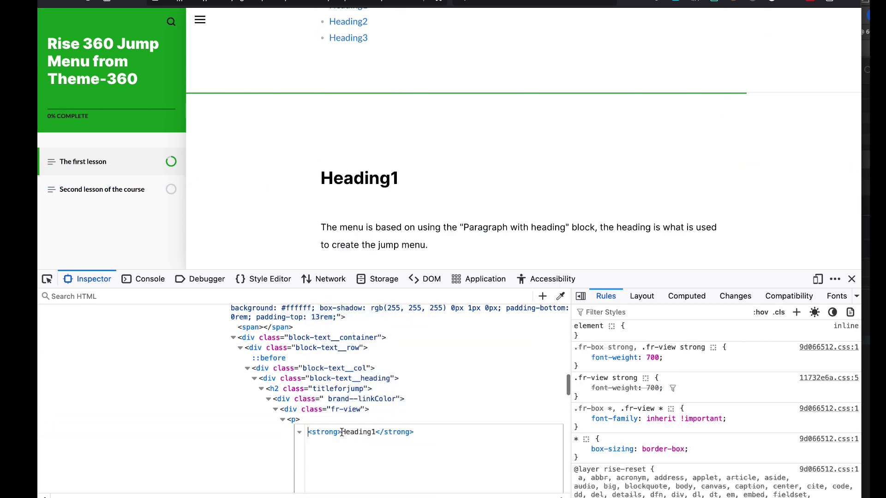
click(287, 432)
key(Delete)
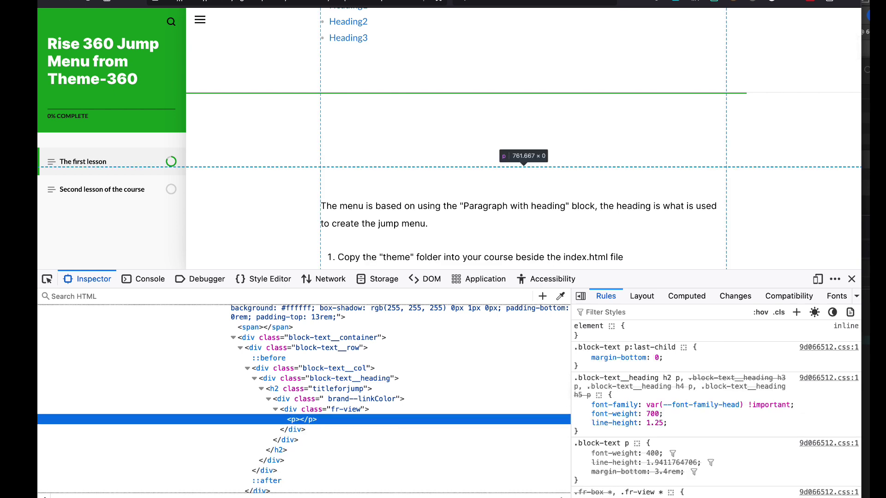
Edit the empty paragraph's HTML so the heading reads Heading2.
right_click(292, 422)
click(358, 311)
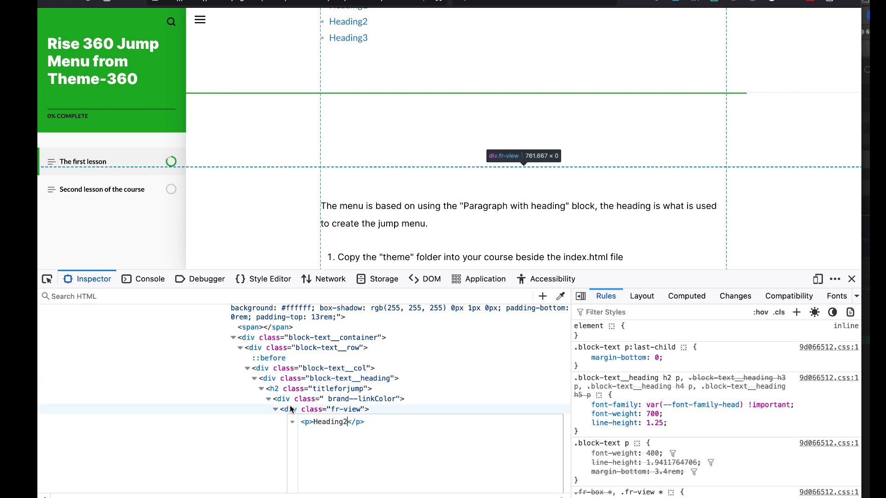
click(335, 409)
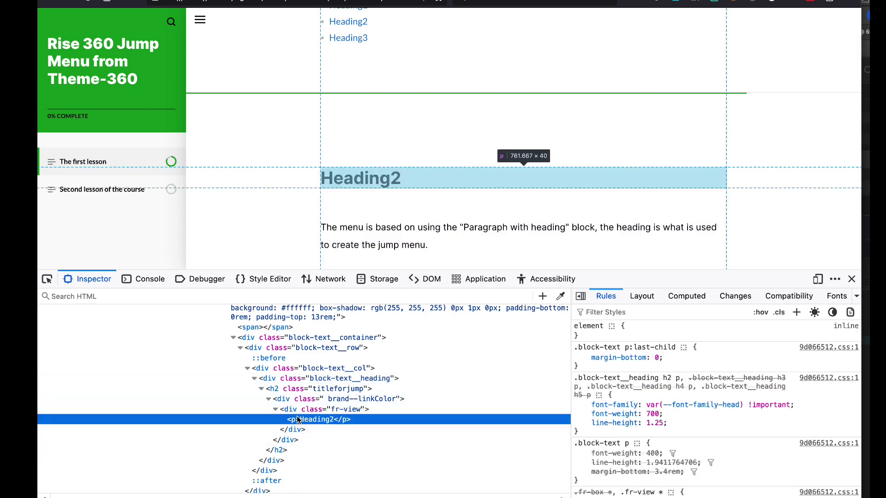
right_click(292, 419)
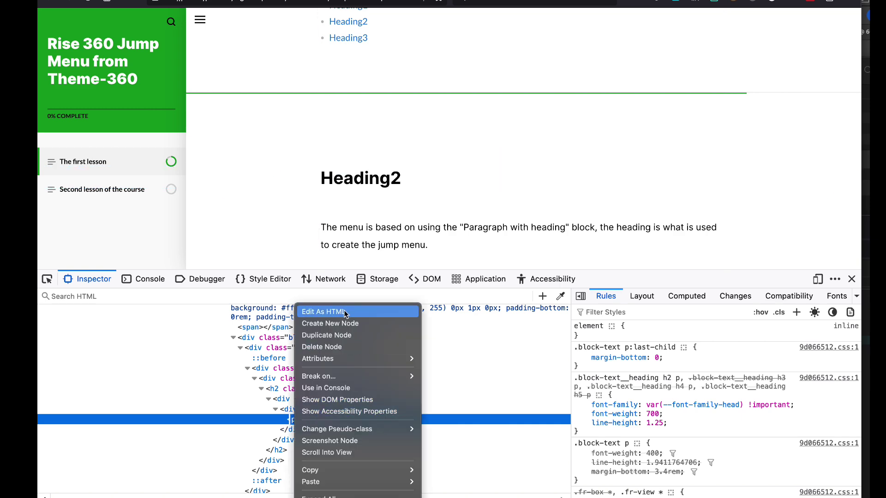
click(636, 137)
click(851, 278)
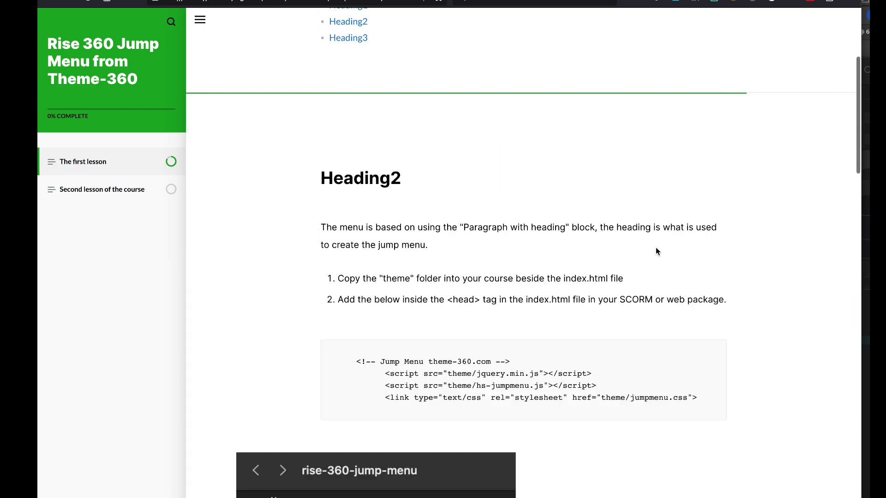
scroll(657, 251, up, 4)
scroll(657, 252, down, 15)
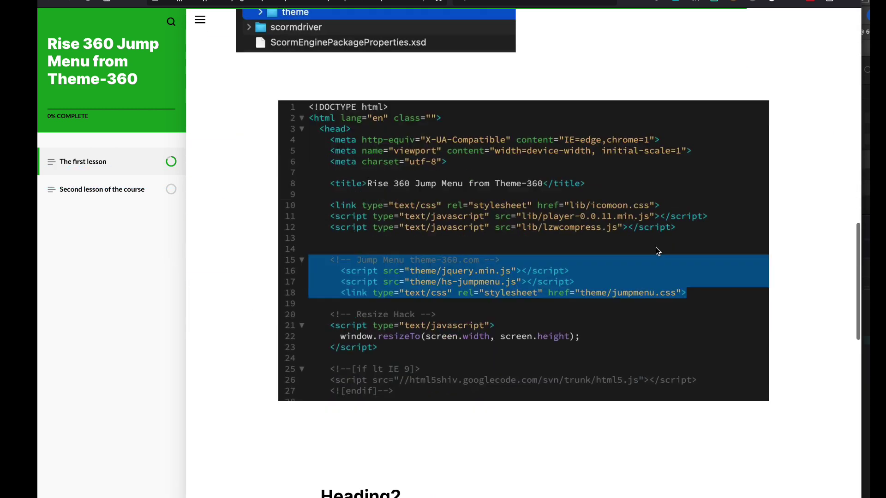
scroll(657, 252, up, 15)
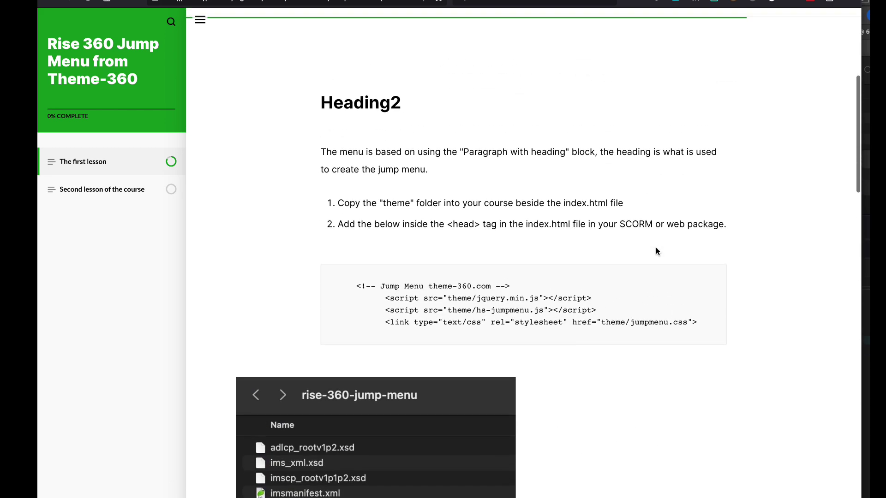
scroll(657, 251, up, 2)
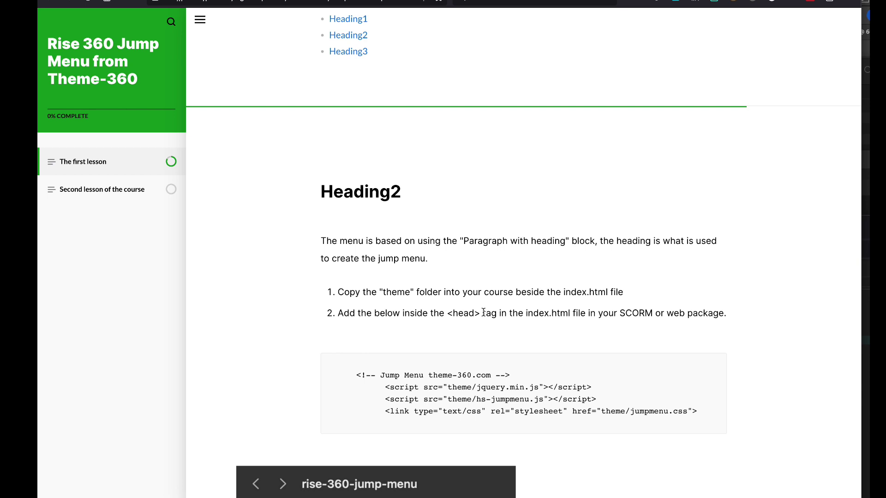
scroll(483, 313, down, 3)
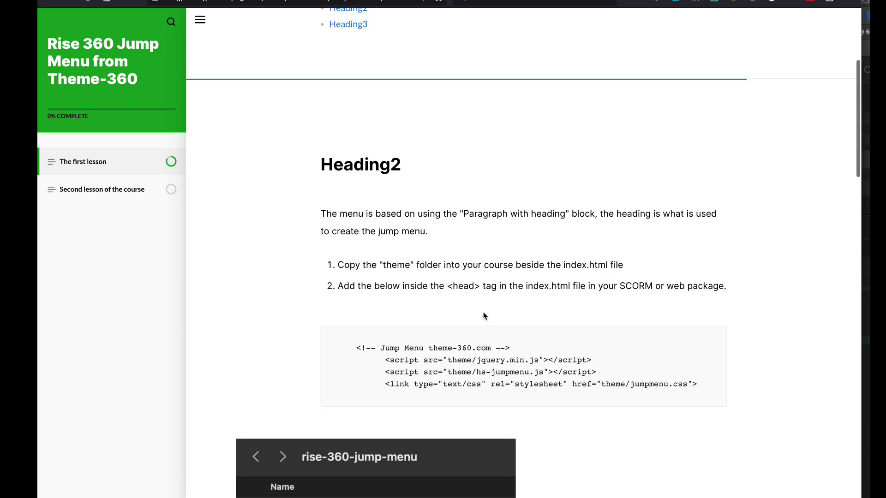
scroll(483, 313, up, 2)
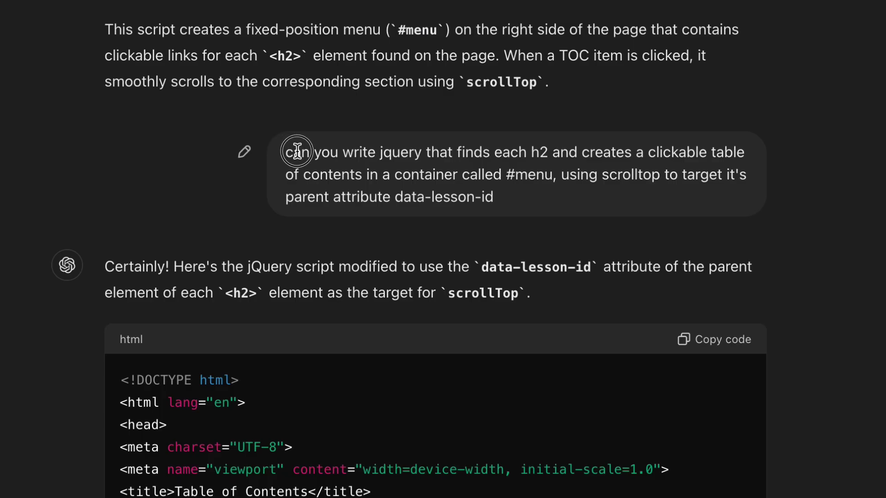
drag(289, 153, 617, 213)
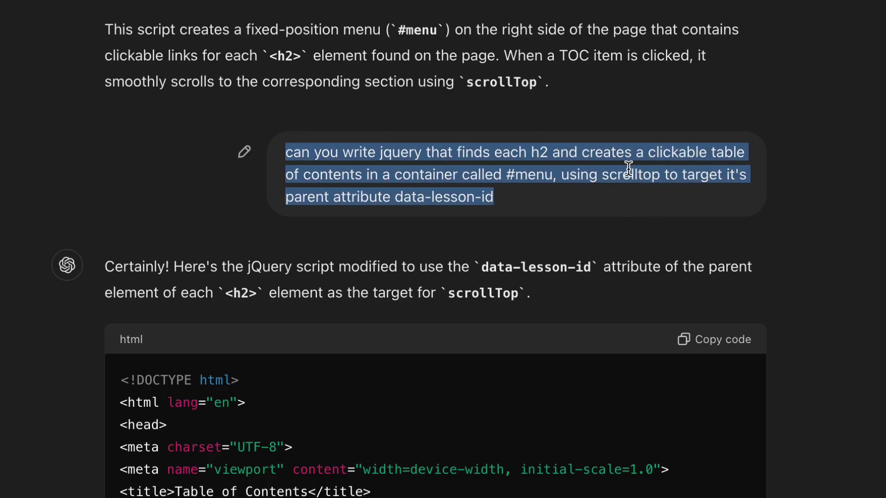
click(468, 192)
scroll(829, 475, down, 3)
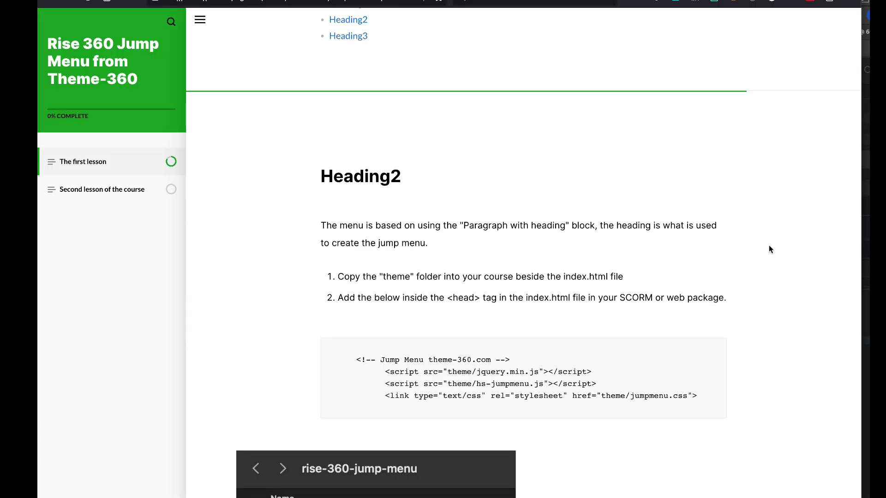
Open 'Second lesson of the course' and scroll to its three heading jump links.
scroll(767, 250, down, 3)
click(122, 190)
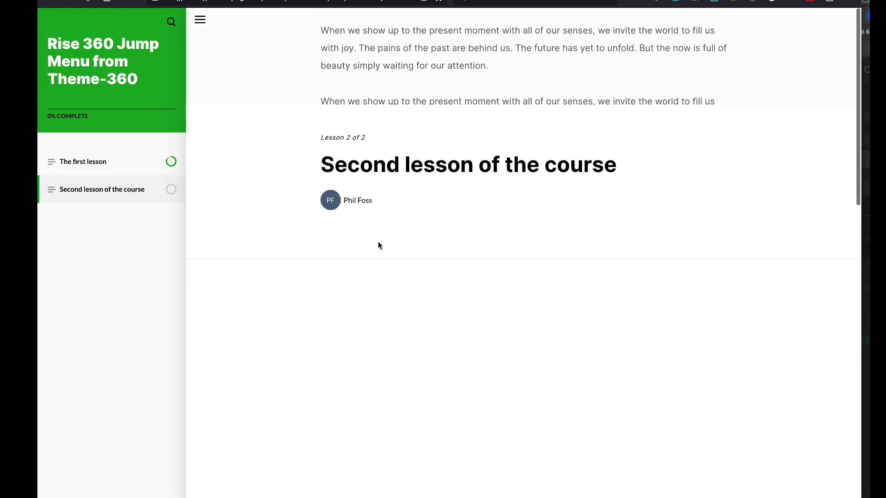
scroll(295, 360, down, 2)
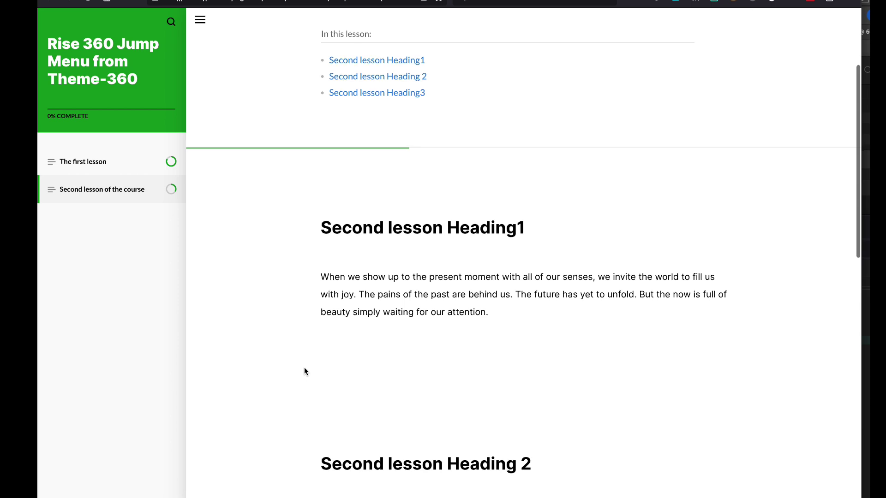
Edit the first lesson and insert a Paragraph with heading block below the setup instructions.
key(ctrl+Right)
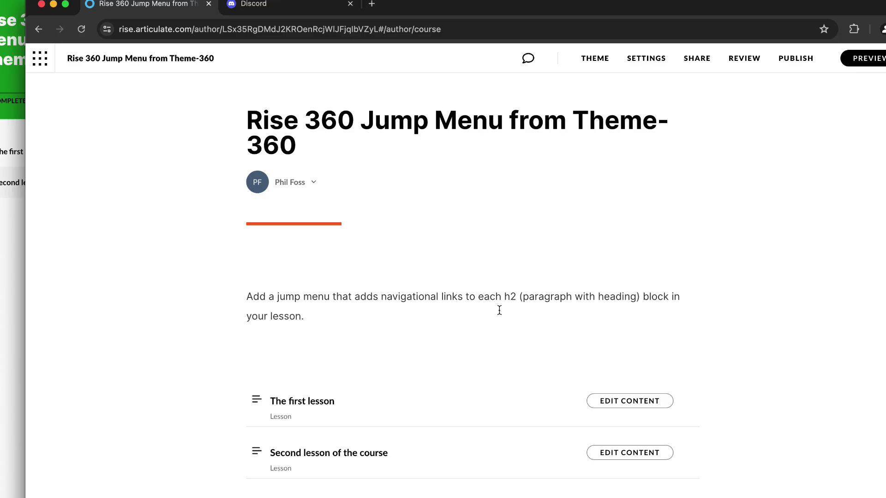
scroll(631, 384, down, 2)
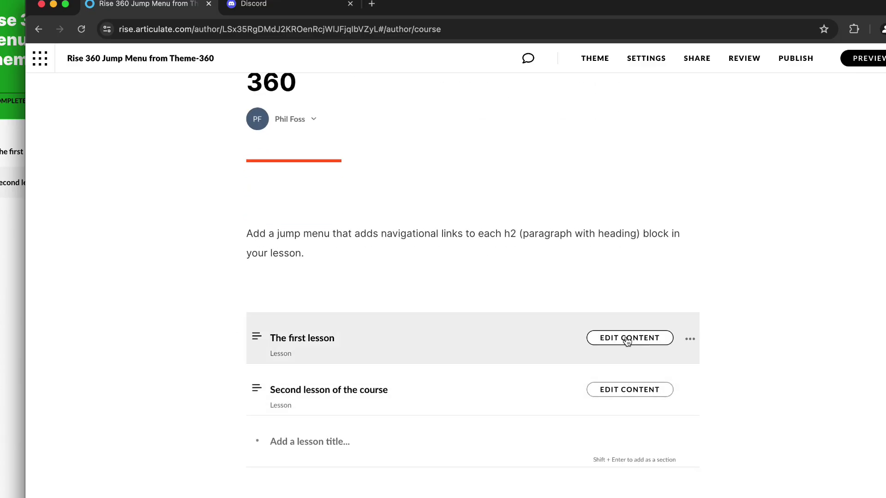
click(626, 340)
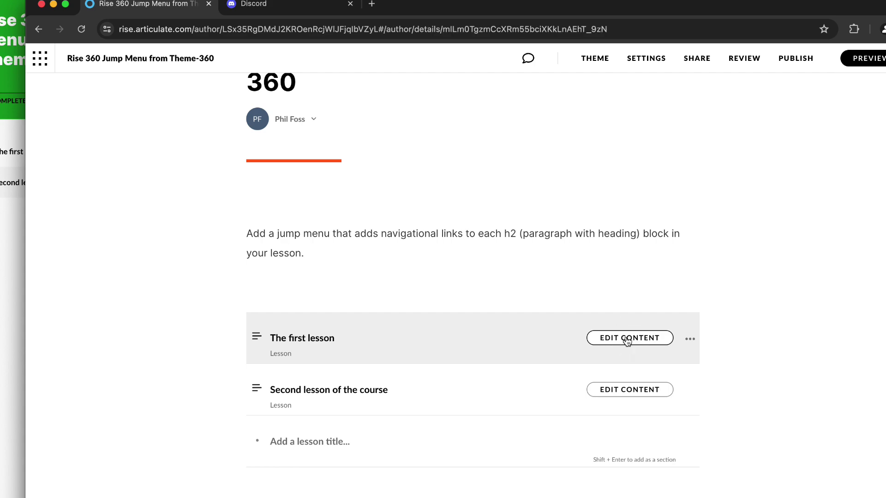
scroll(425, 356, down, 5)
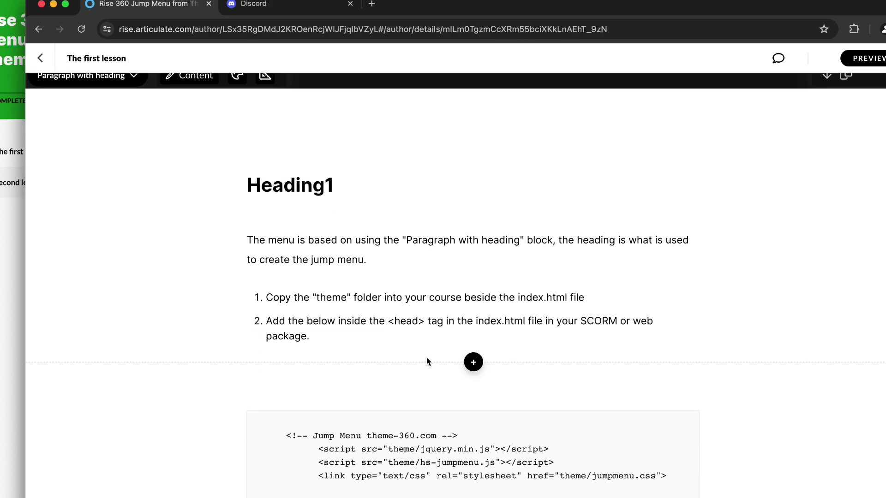
click(474, 362)
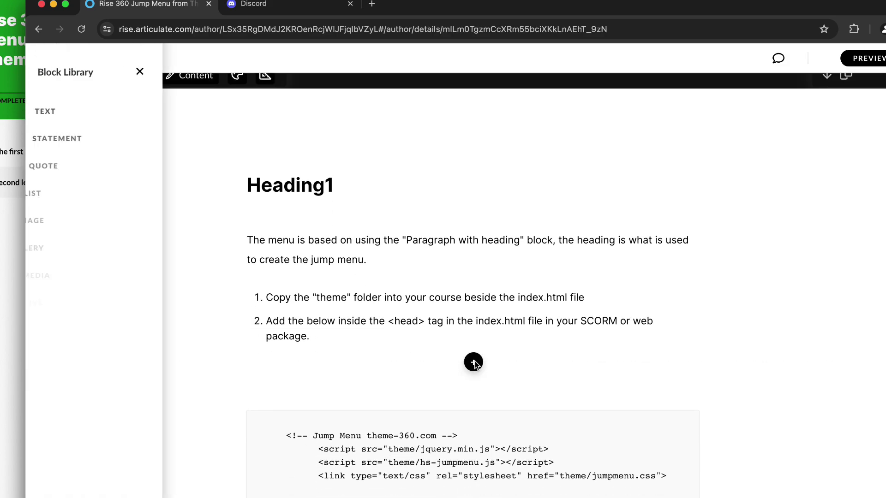
click(55, 115)
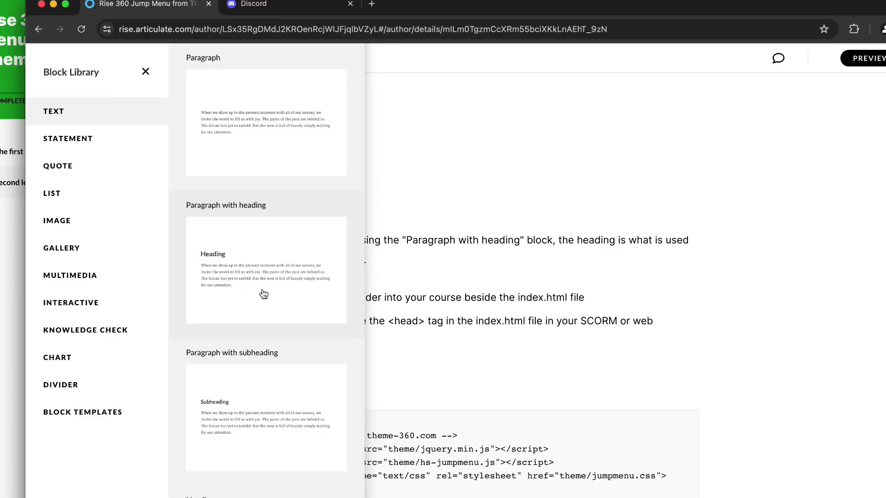
click(210, 256)
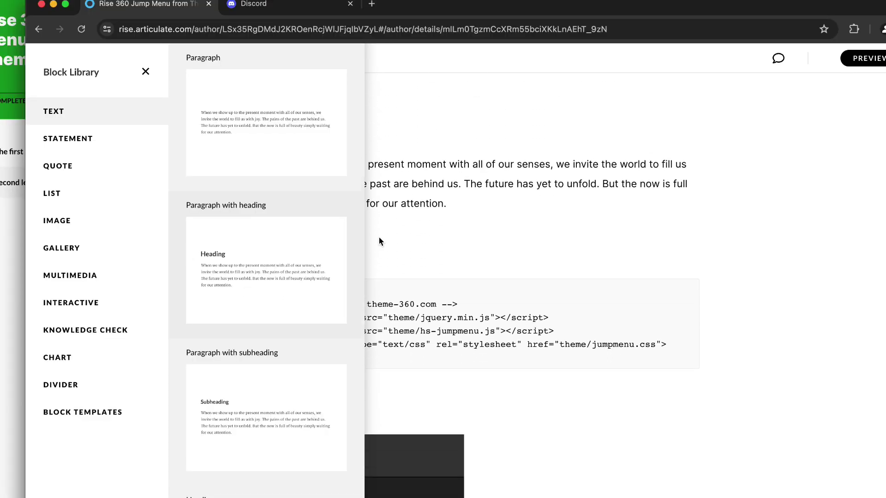
Scroll up to view the new Paragraph with heading block above the code snippet.
scroll(497, 253, up, 3)
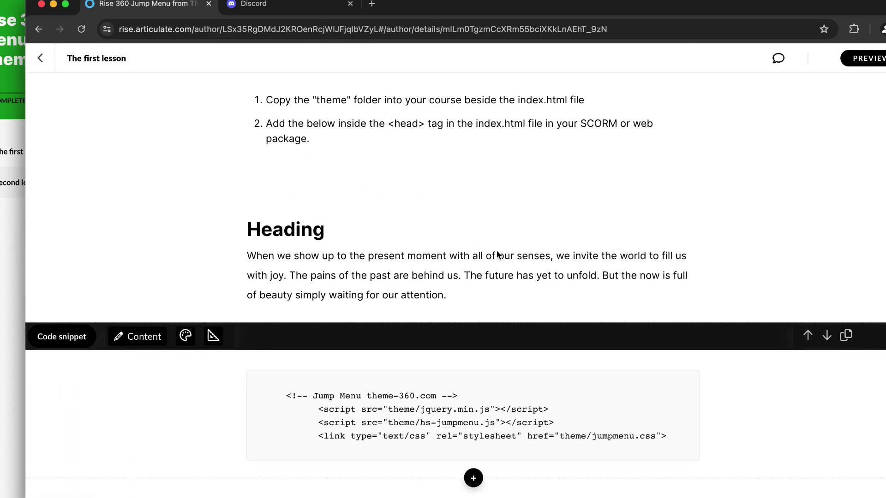
mouse_move(496, 251)
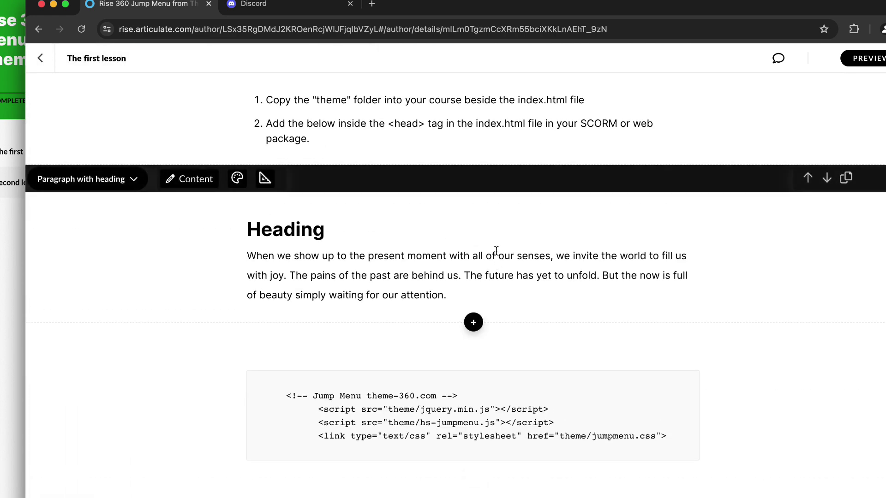